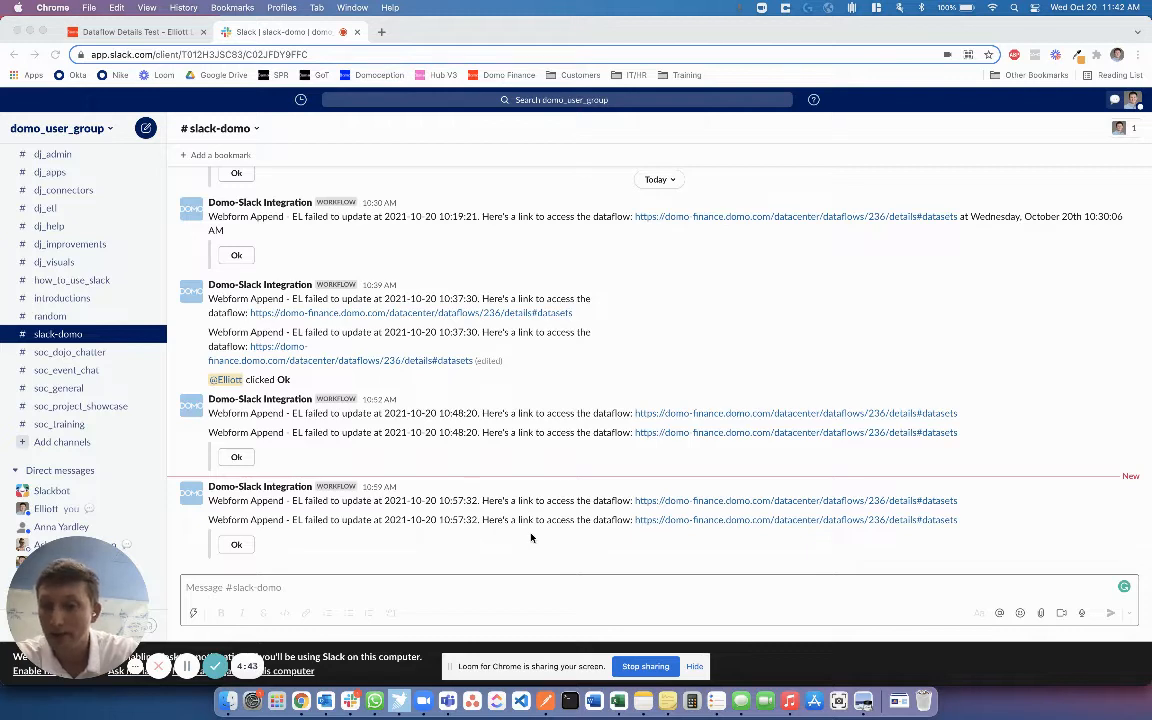
Open the dataflow link in the newest #slack-domo failure message to view its datasets page, and close that page.
{"action": "left_click", "coordinate": [668, 502]}
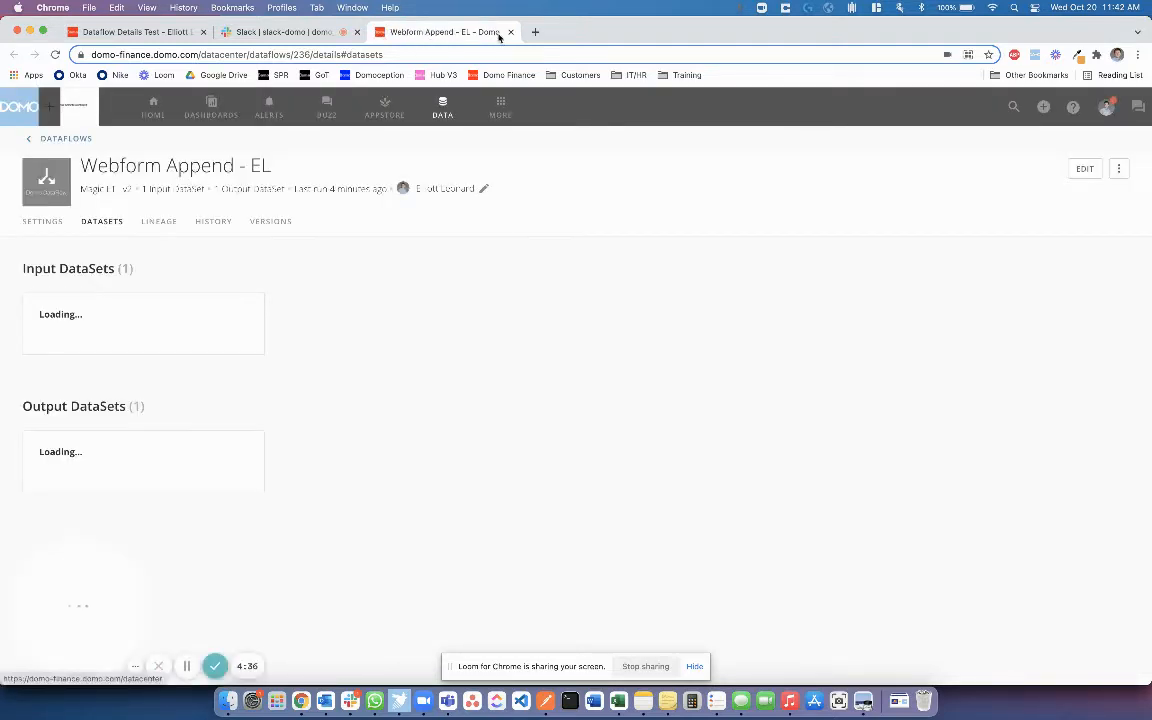
{"action": "key", "text": "super+w"}
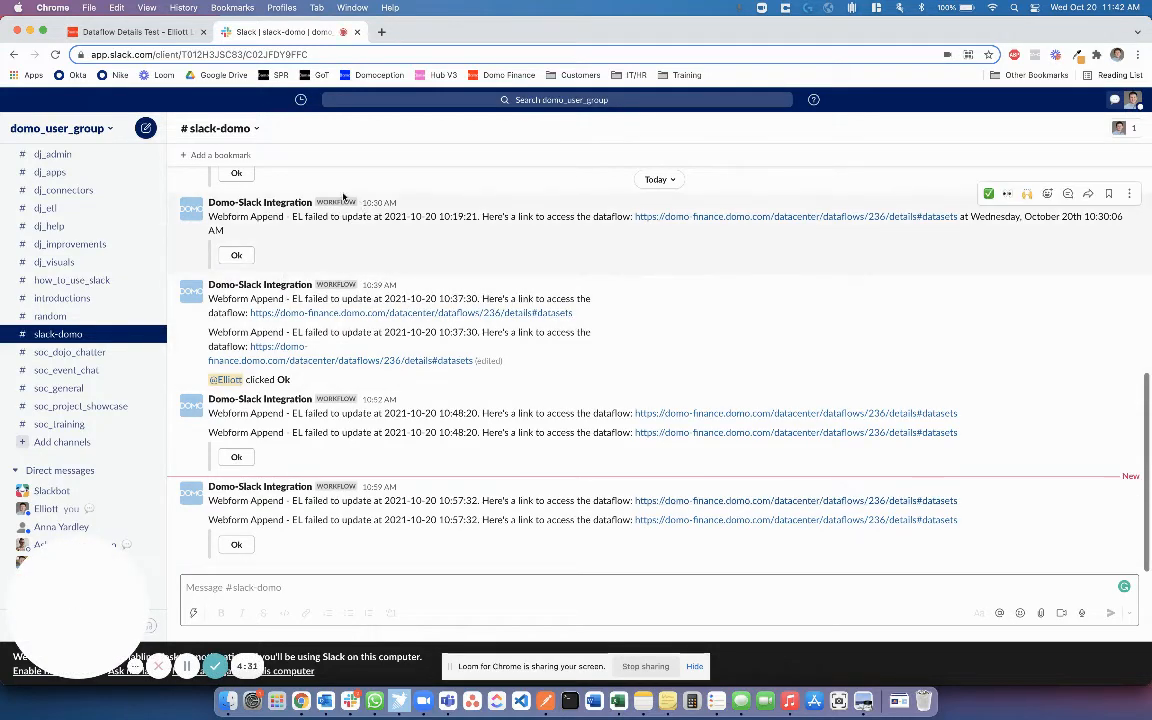
Switch to Domo and review the trigger rule of the Dataflow Details Test dataset's "Any row is added" alert, leaving without saving.
{"action": "left_click", "coordinate": [128, 36]}
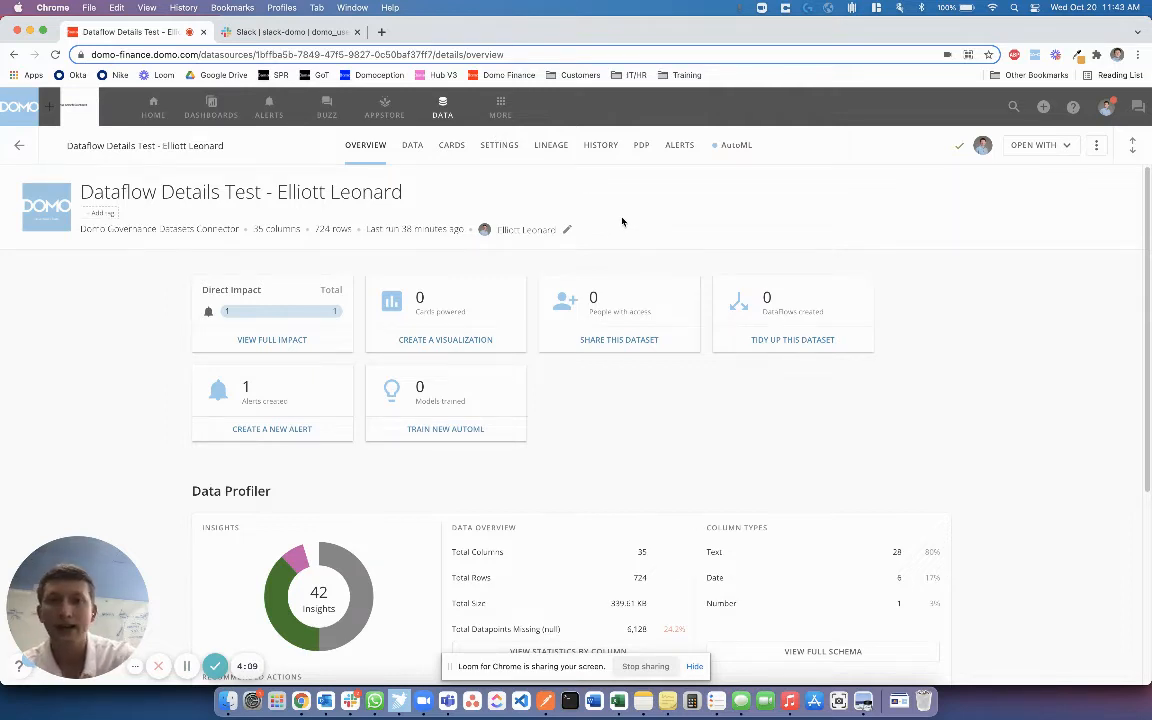
{"action": "left_click", "coordinate": [684, 153]}
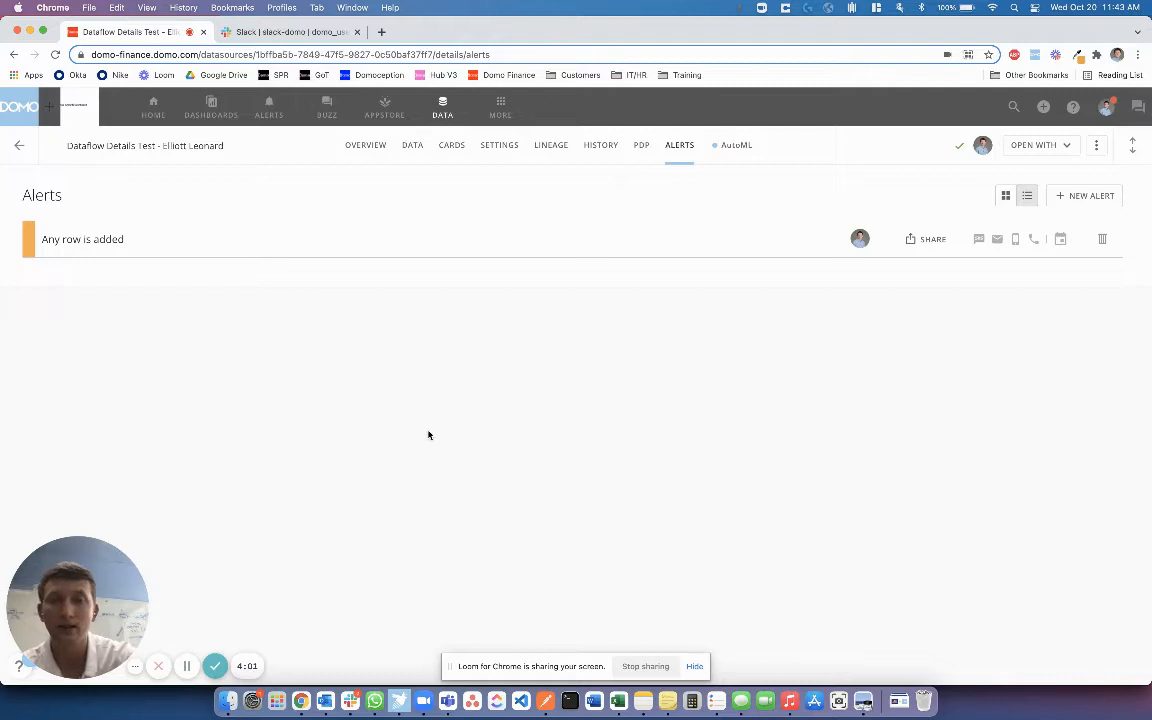
{"action": "left_click", "coordinate": [89, 242]}
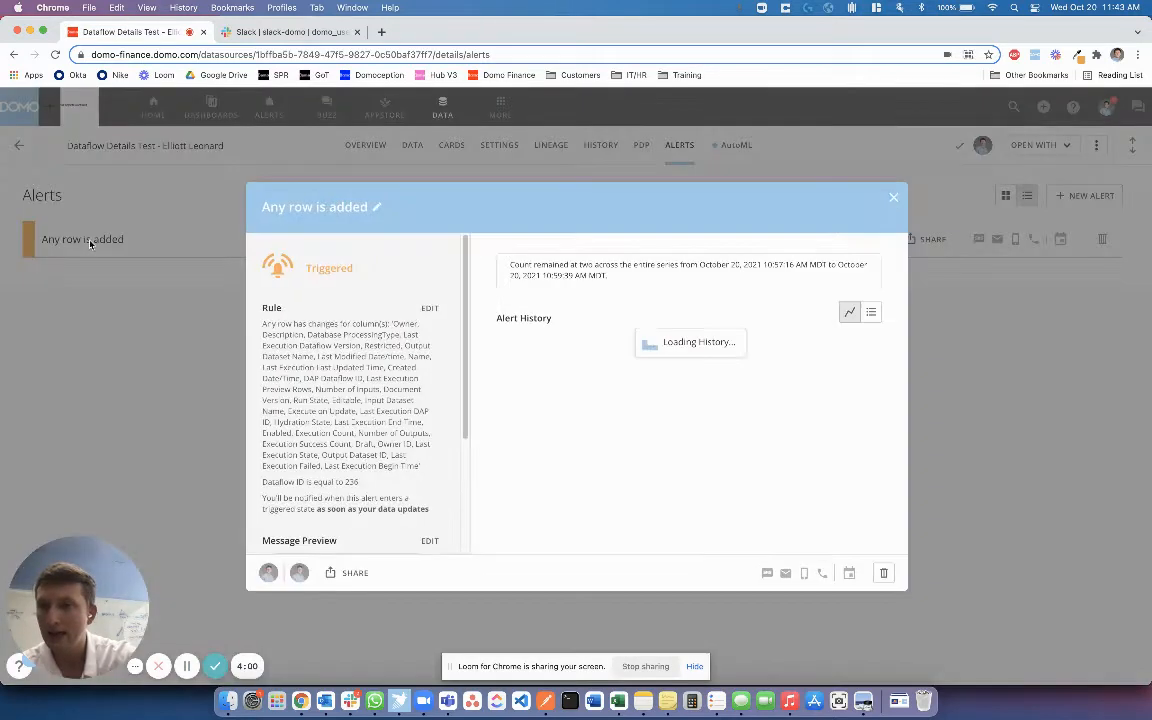
{"action": "left_click", "coordinate": [429, 309]}
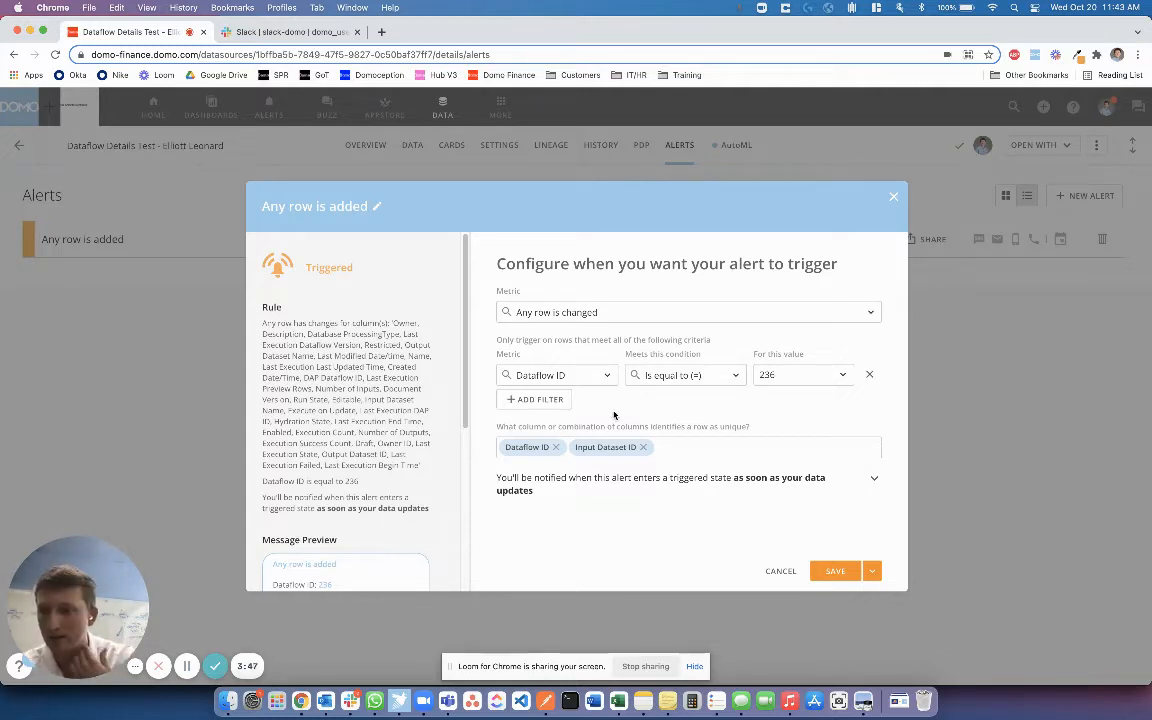
{"action": "left_click", "coordinate": [776, 571]}
Review the URL, headers and message body of the alert's Domo Webhook action, and close the alert without saving changes.
{"action": "scroll", "coordinate": [403, 406], "scroll_direction": "down", "scroll_amount": 2}
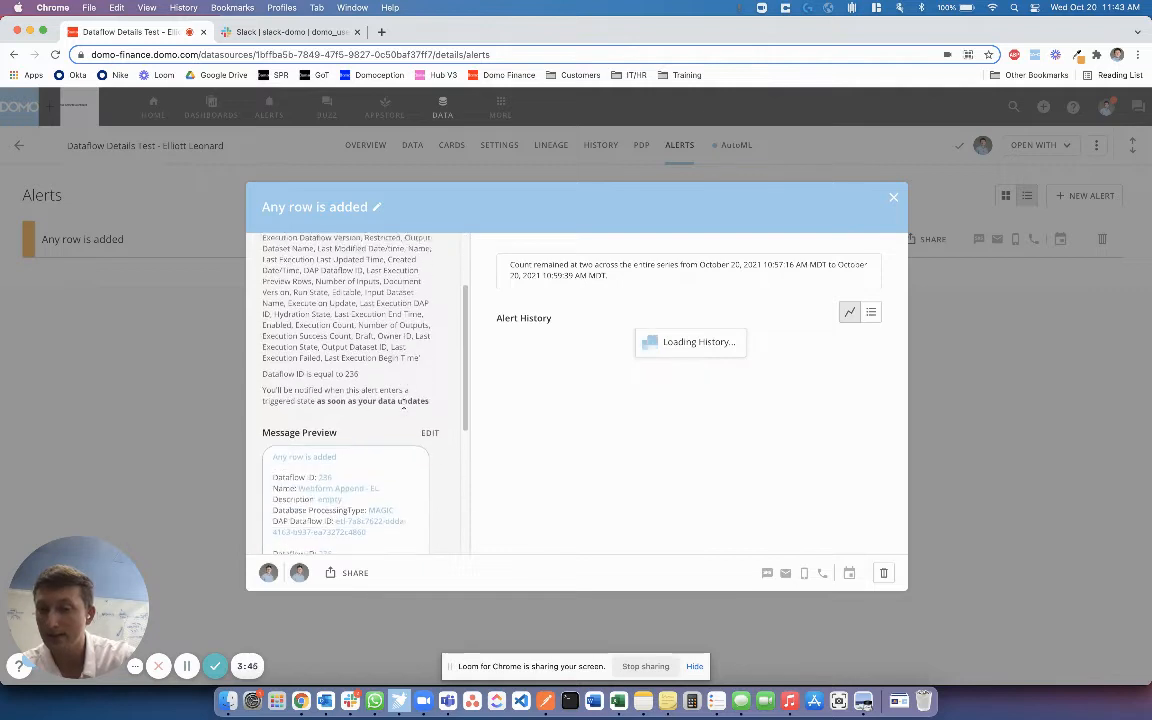
{"action": "scroll", "coordinate": [403, 406], "scroll_direction": "down", "scroll_amount": 5}
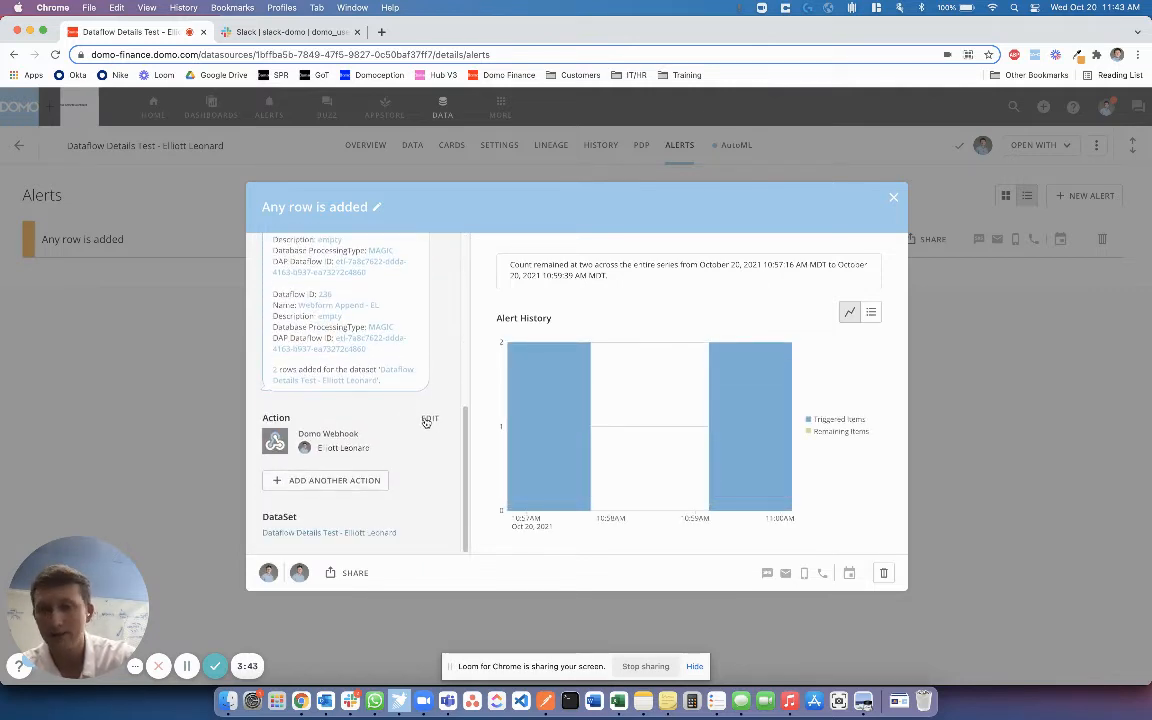
{"action": "left_click", "coordinate": [427, 420]}
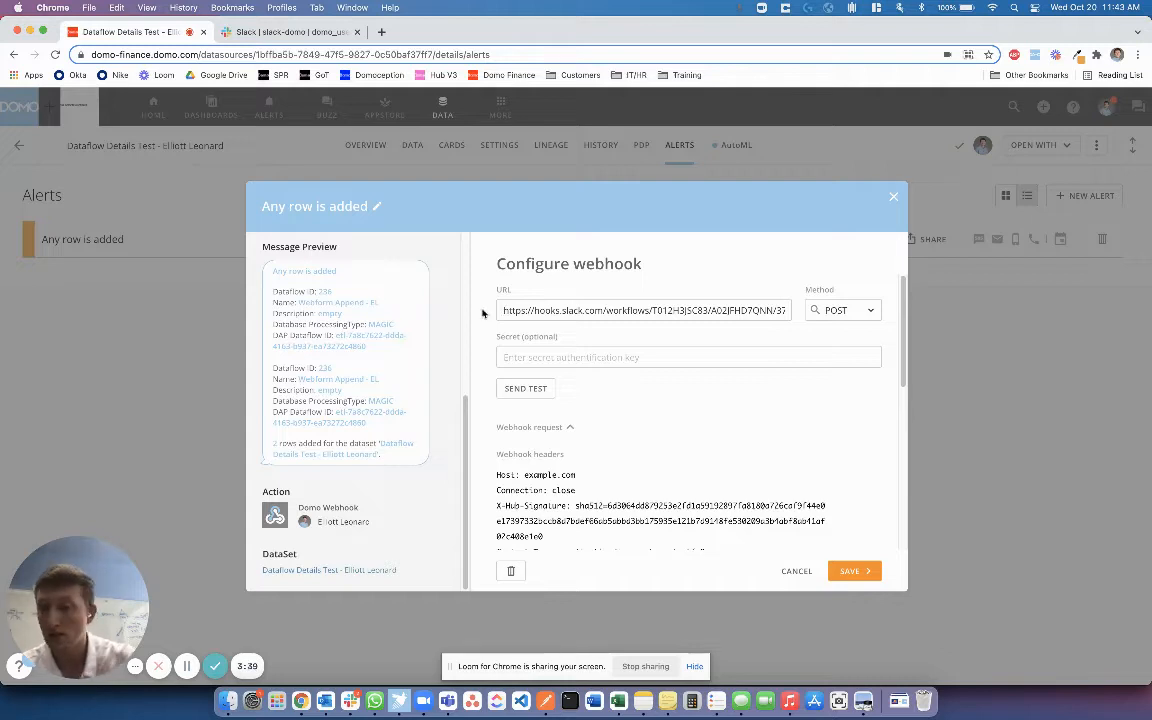
{"action": "left_click_drag", "start_coordinate": [524, 312], "coordinate": [754, 311]}
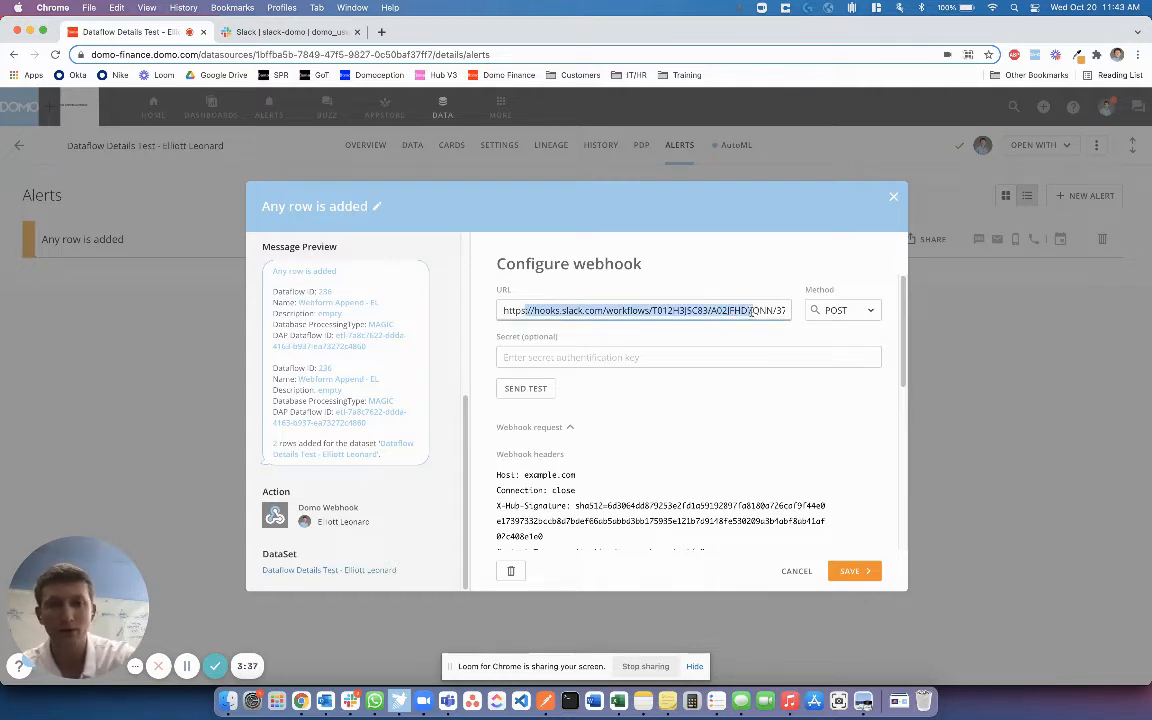
{"action": "left_click", "coordinate": [724, 335]}
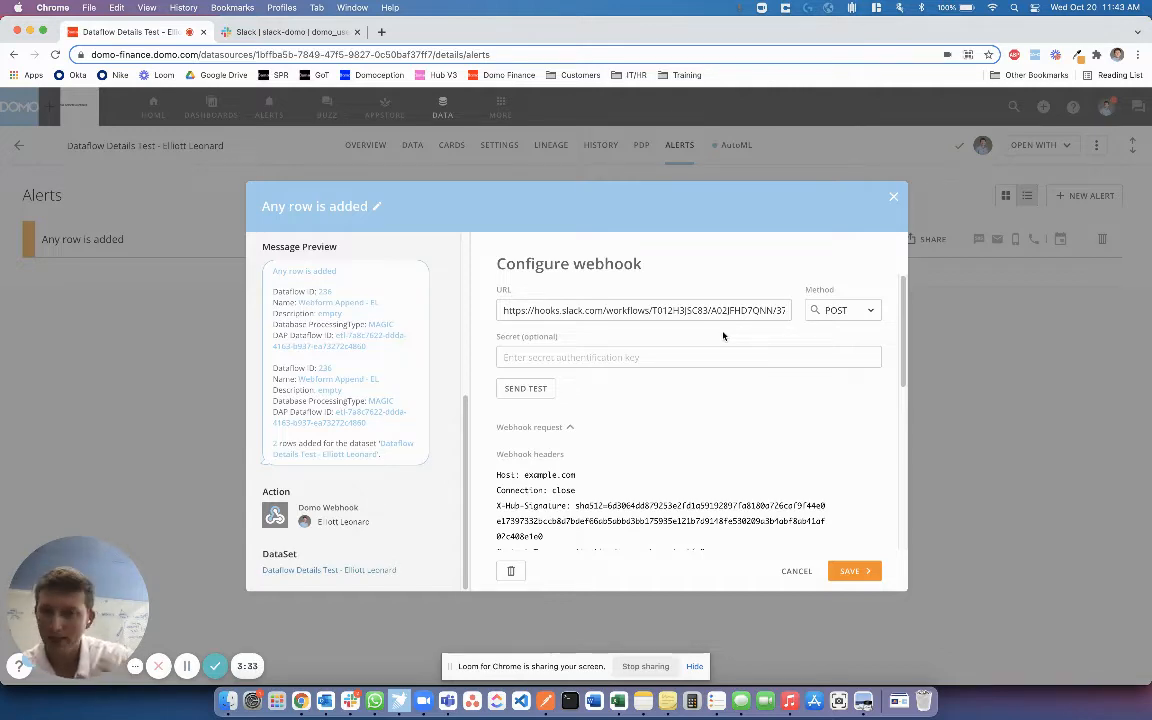
{"action": "scroll", "coordinate": [724, 335], "scroll_direction": "down", "scroll_amount": 5}
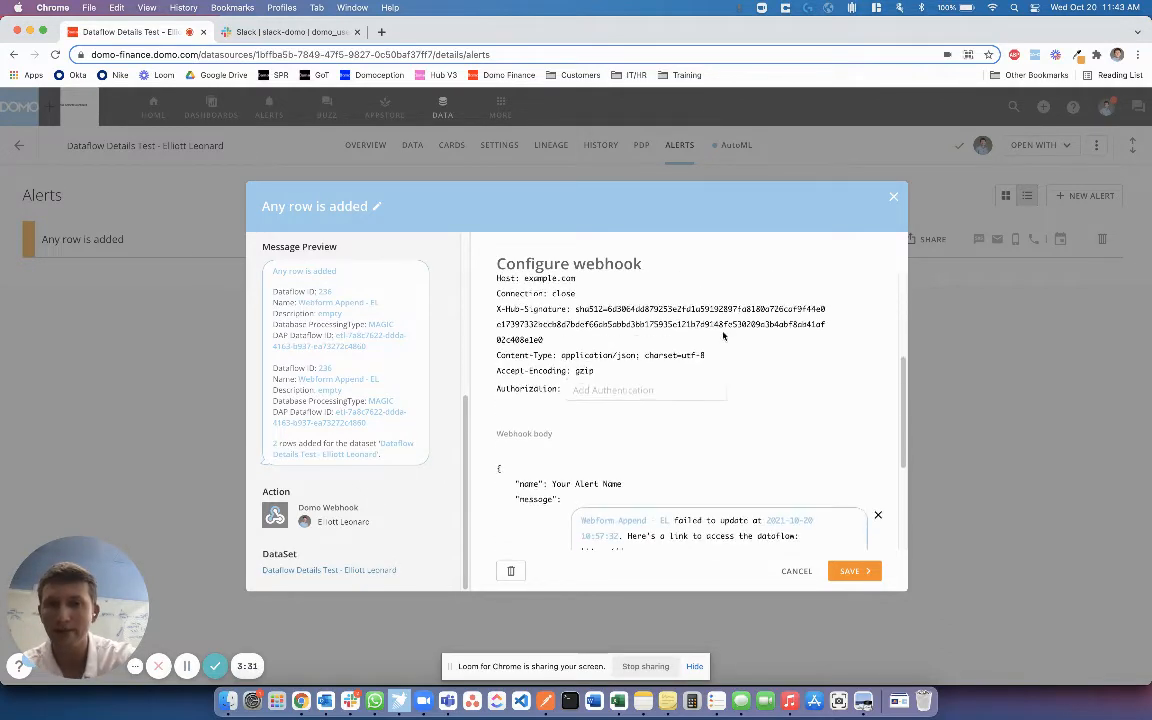
{"action": "scroll", "coordinate": [562, 381], "scroll_direction": "up", "scroll_amount": 3}
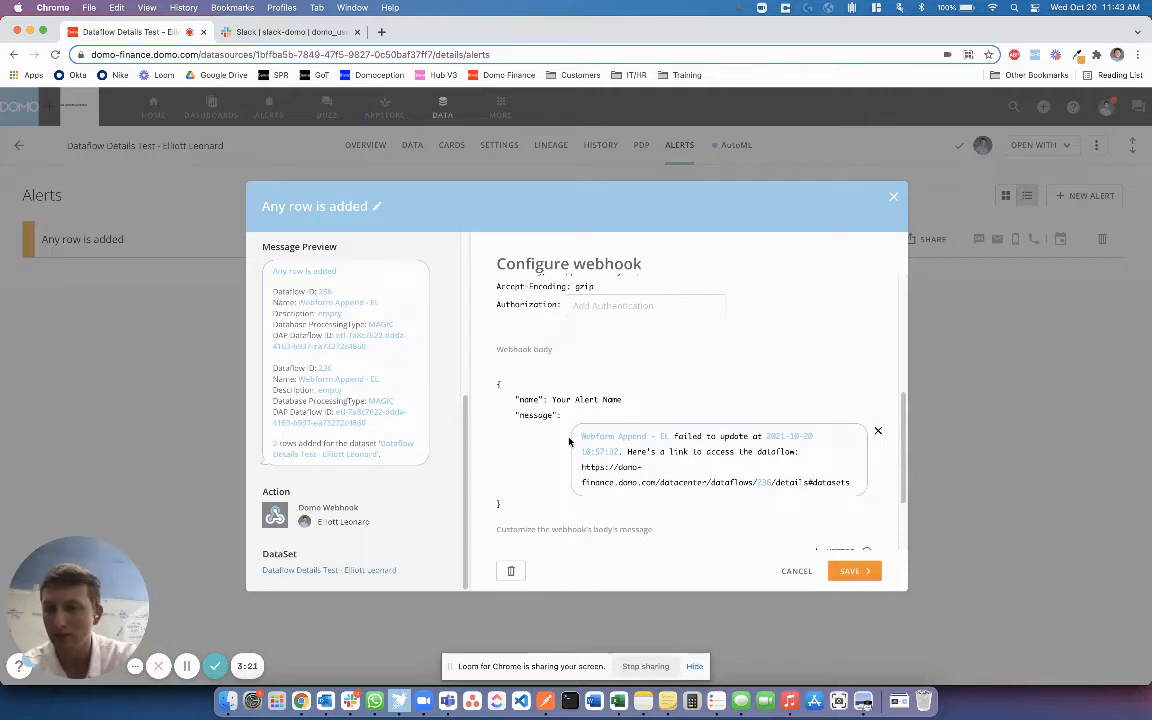
{"action": "left_click", "coordinate": [789, 572]}
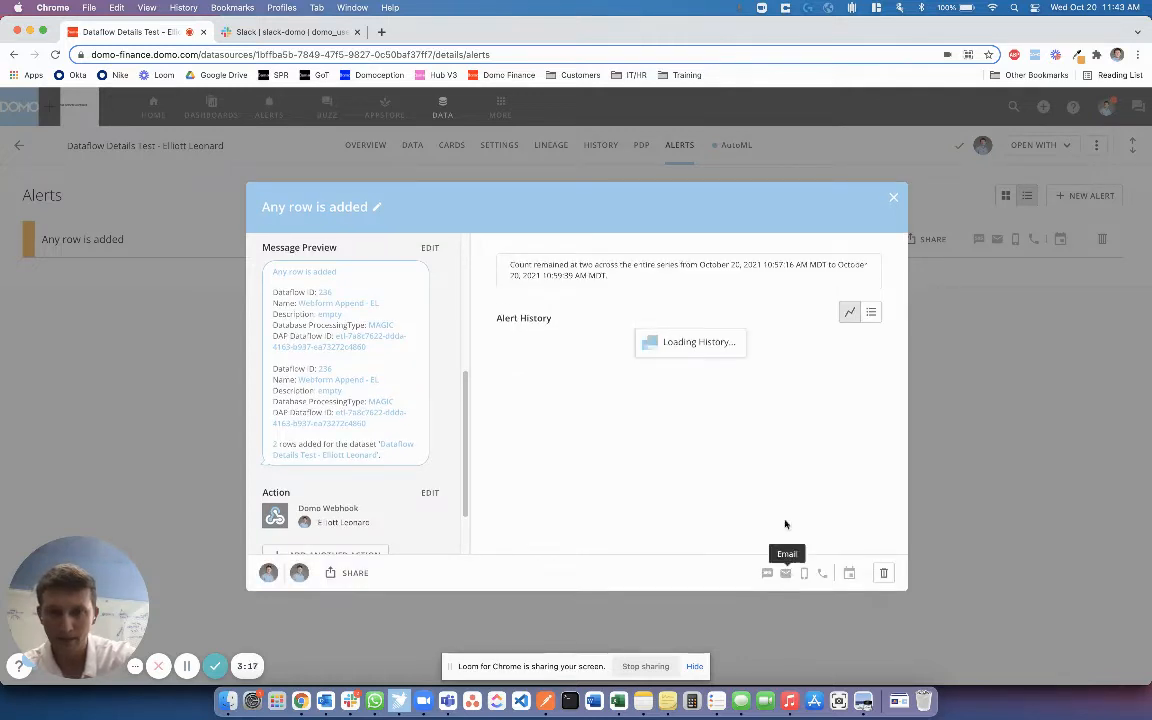
{"action": "left_click", "coordinate": [893, 198]}
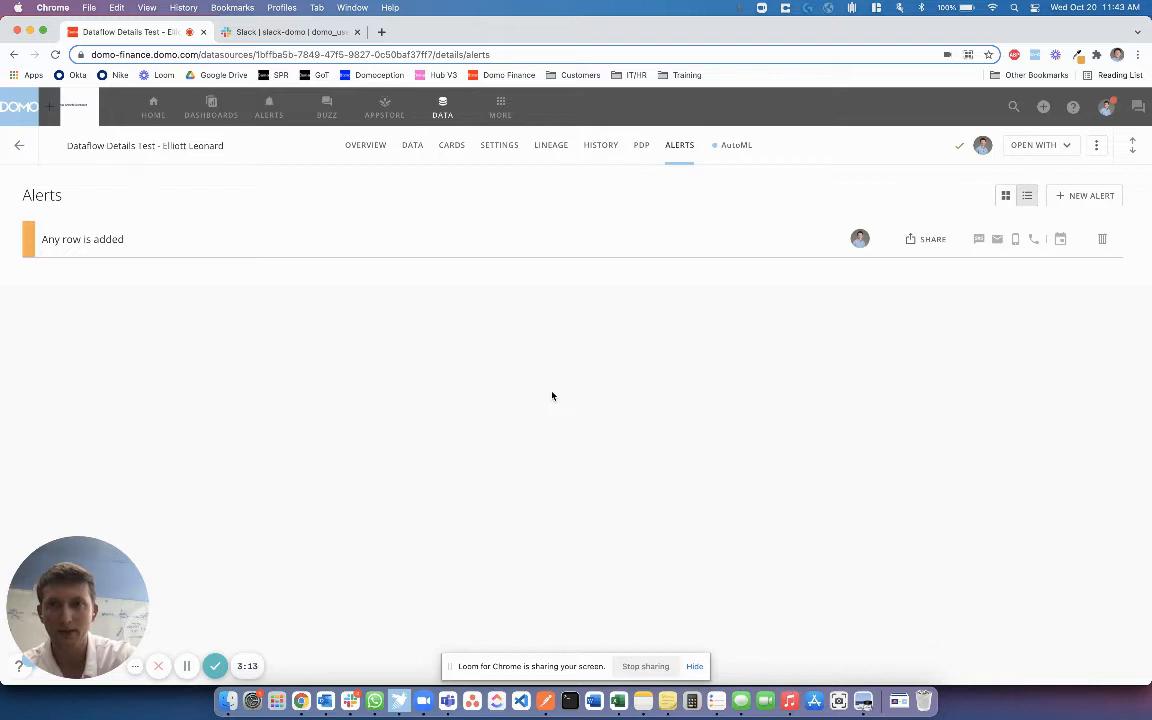
Run the Dataflow Details Test dataset immediately and check its last run time on the overview.
{"action": "left_click", "coordinate": [1096, 145]}
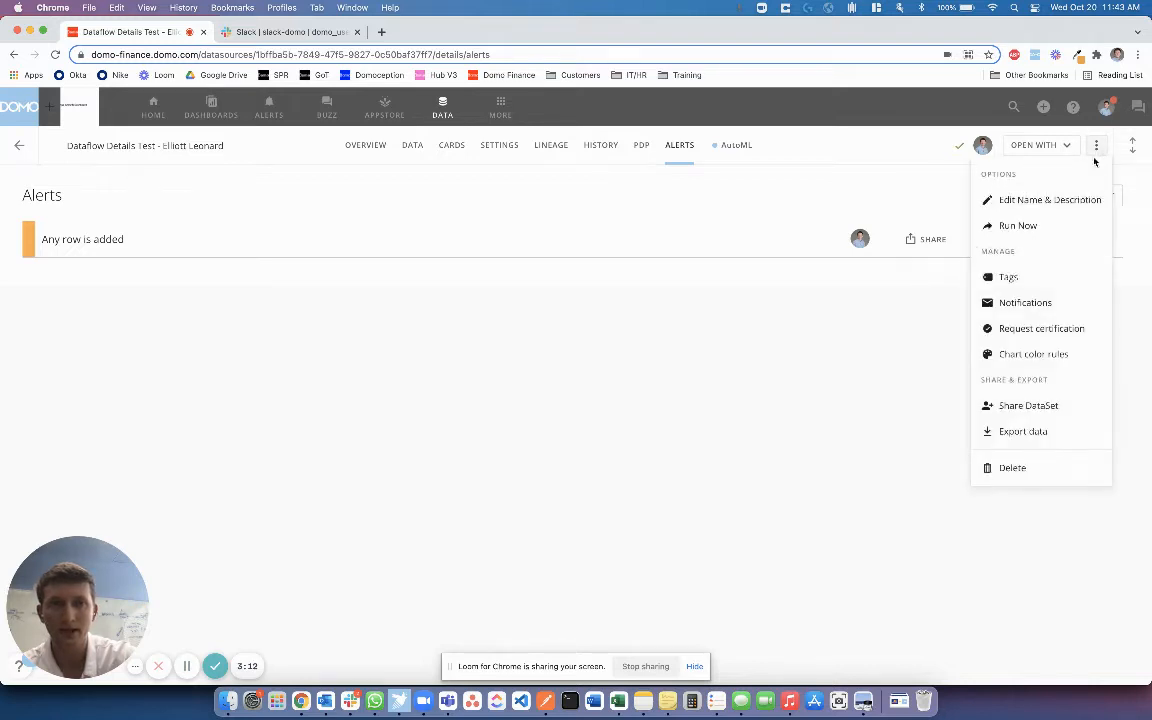
{"action": "left_click", "coordinate": [1022, 227]}
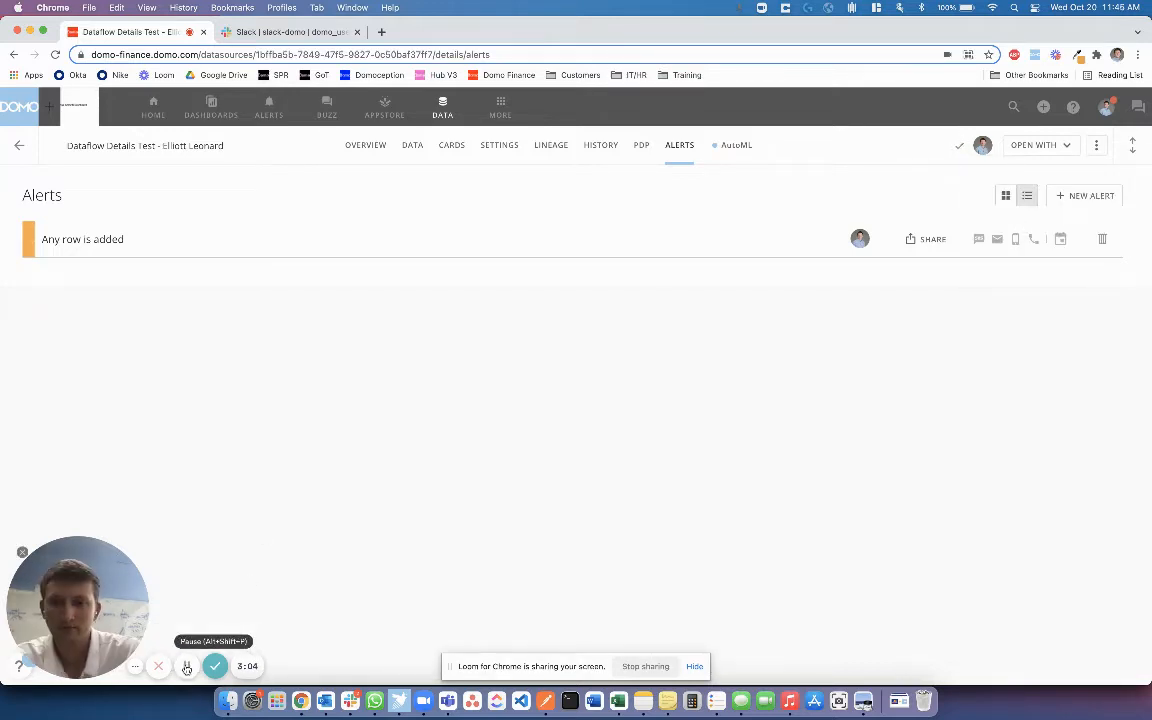
{"action": "left_click", "coordinate": [365, 146]}
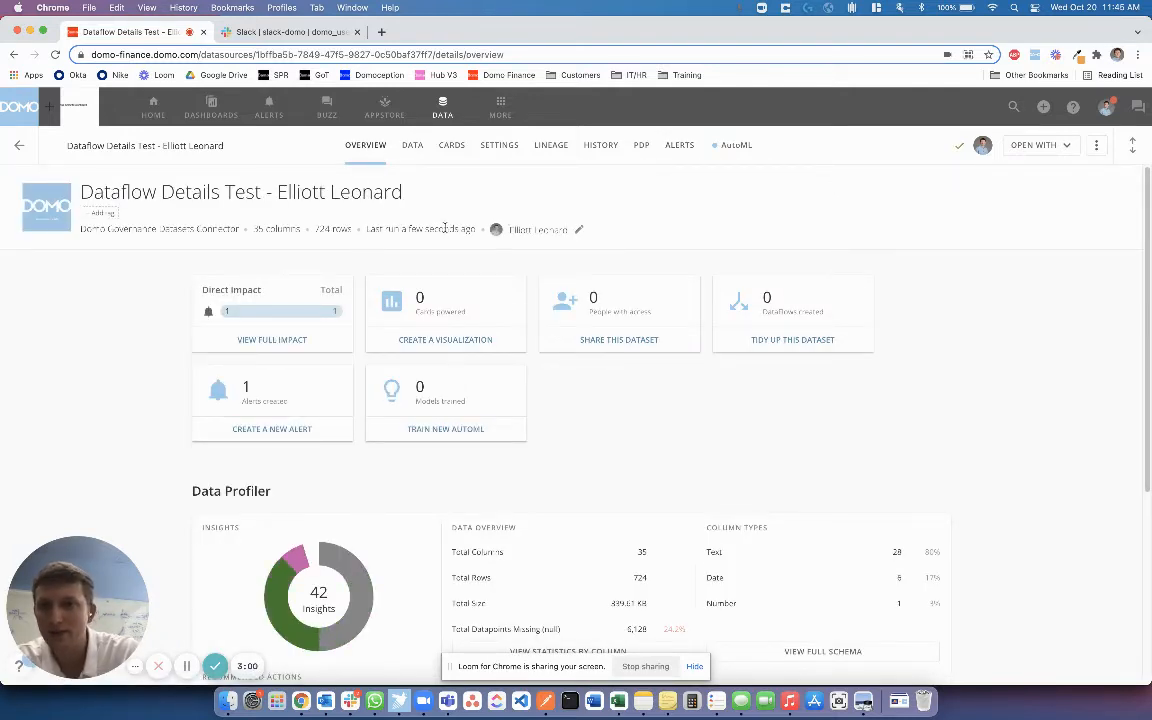
Check the alert history of the dataset's "Any row is added" alert and close the alert.
{"action": "left_click", "coordinate": [679, 145]}
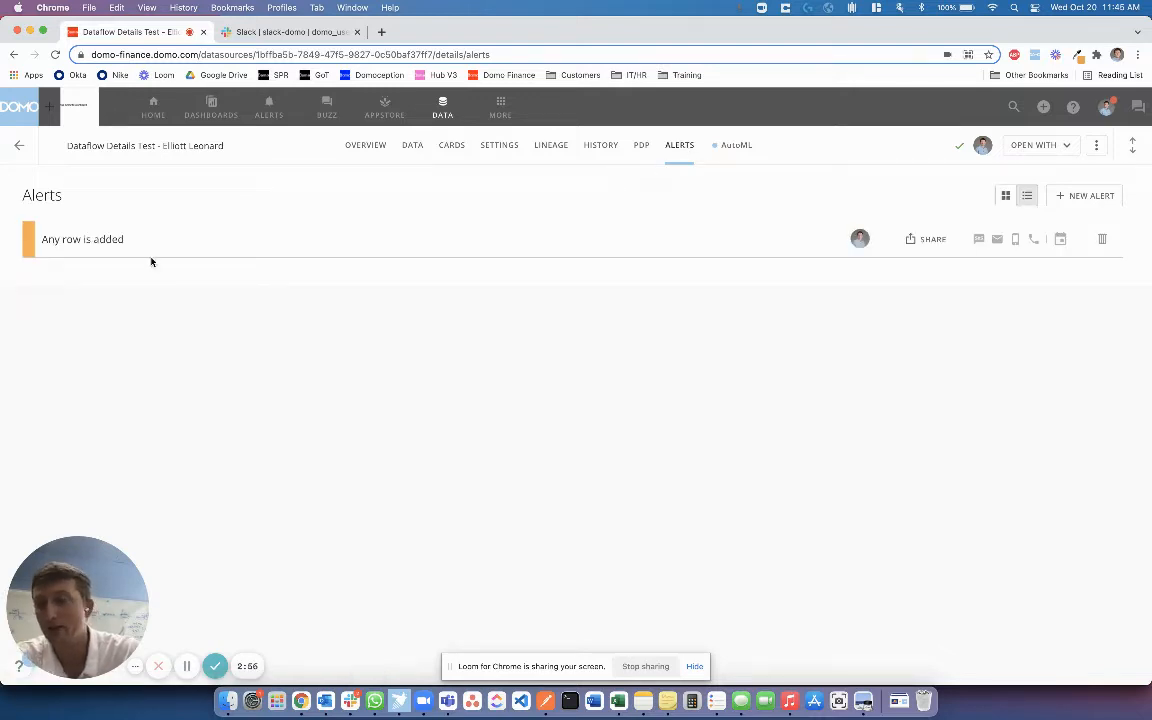
{"action": "left_click", "coordinate": [116, 239]}
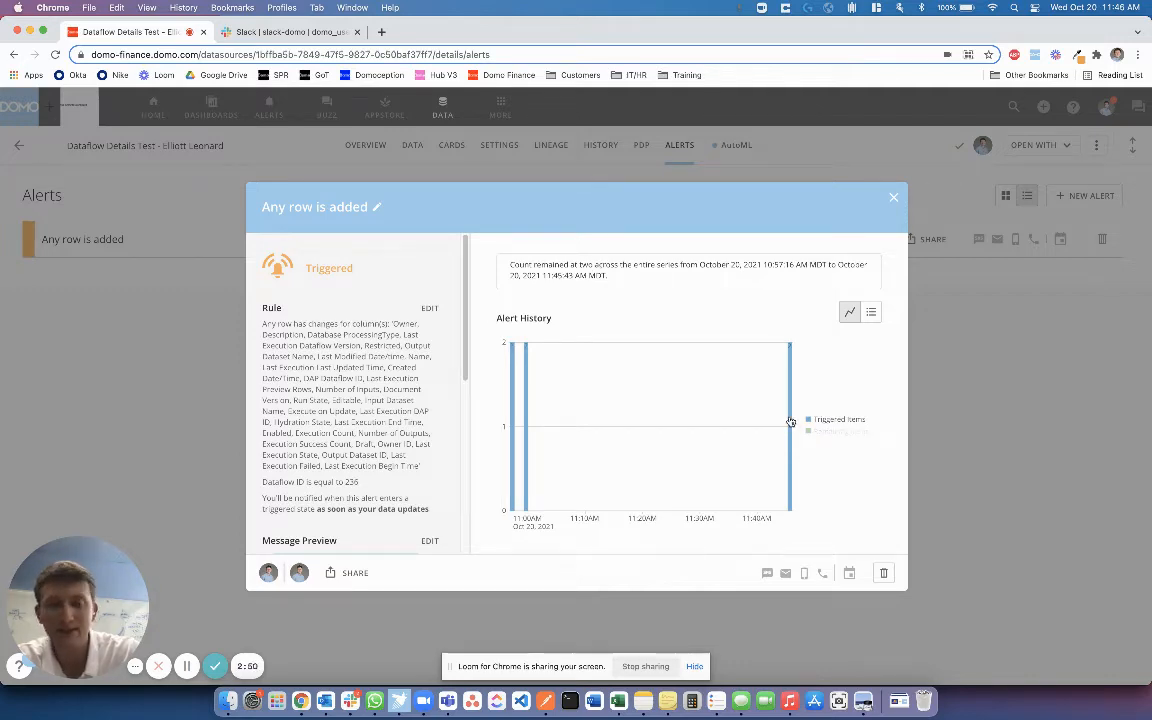
{"action": "left_click", "coordinate": [804, 178]}
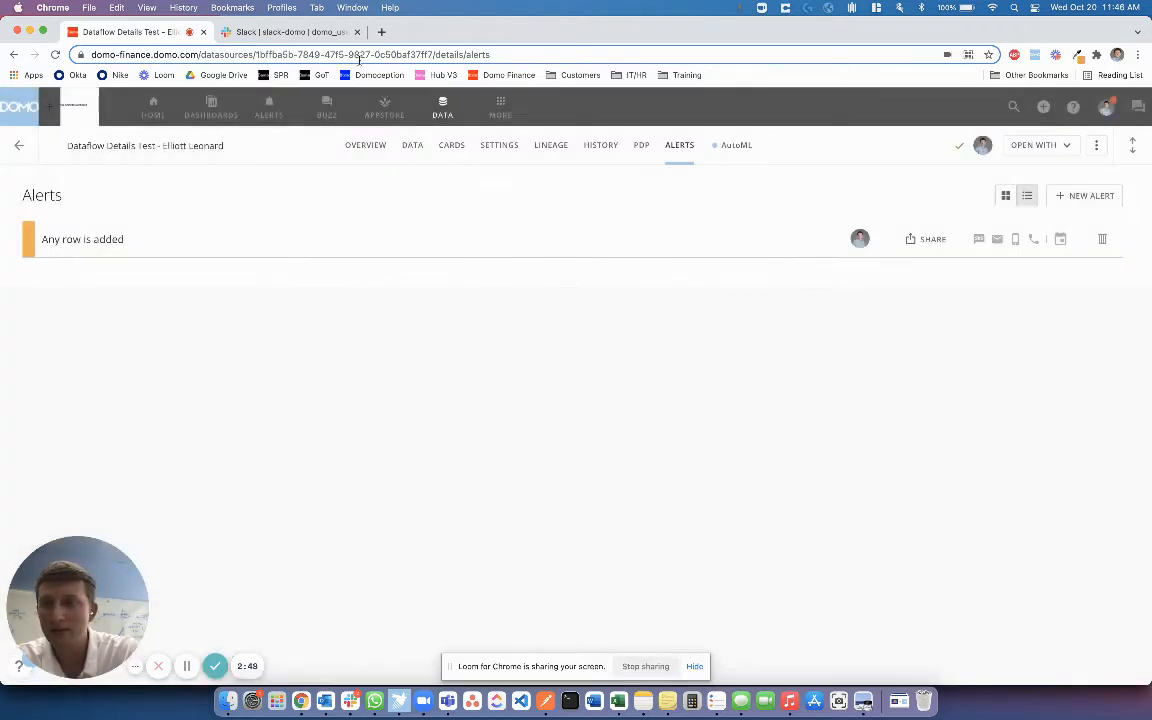
Switch to Slack and check the slack-domo channel for the latest Domo-Slack Integration message.
{"action": "left_click", "coordinate": [318, 32]}
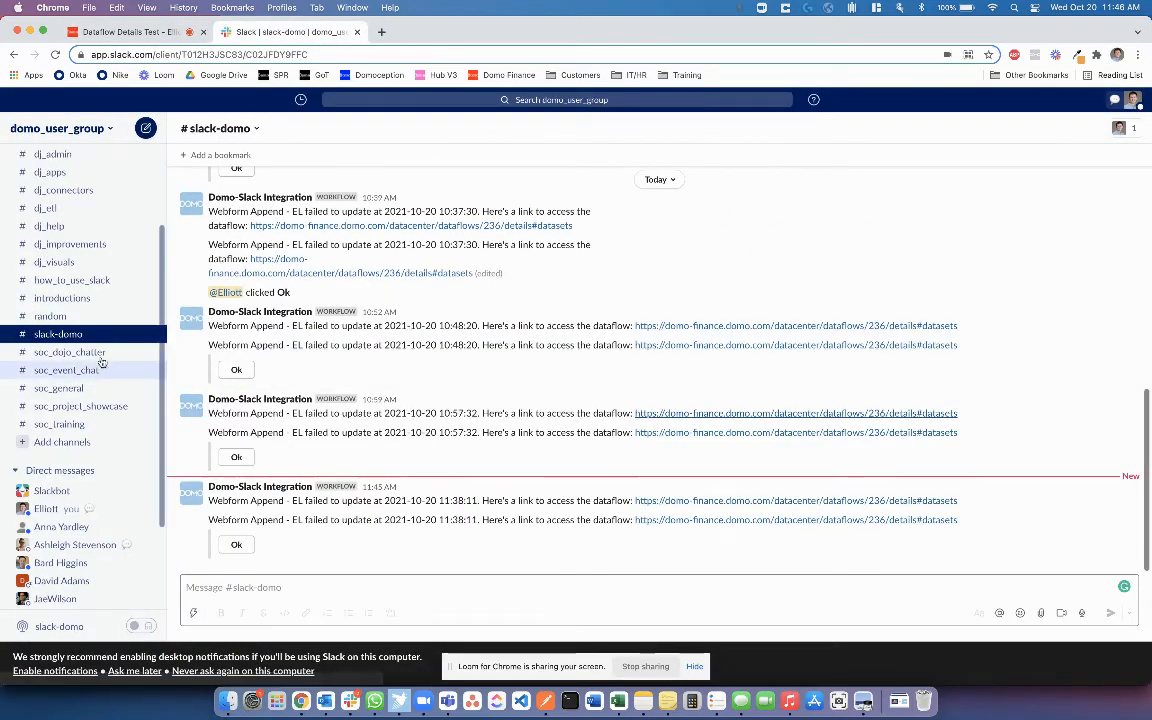
{"action": "left_click", "coordinate": [100, 357]}
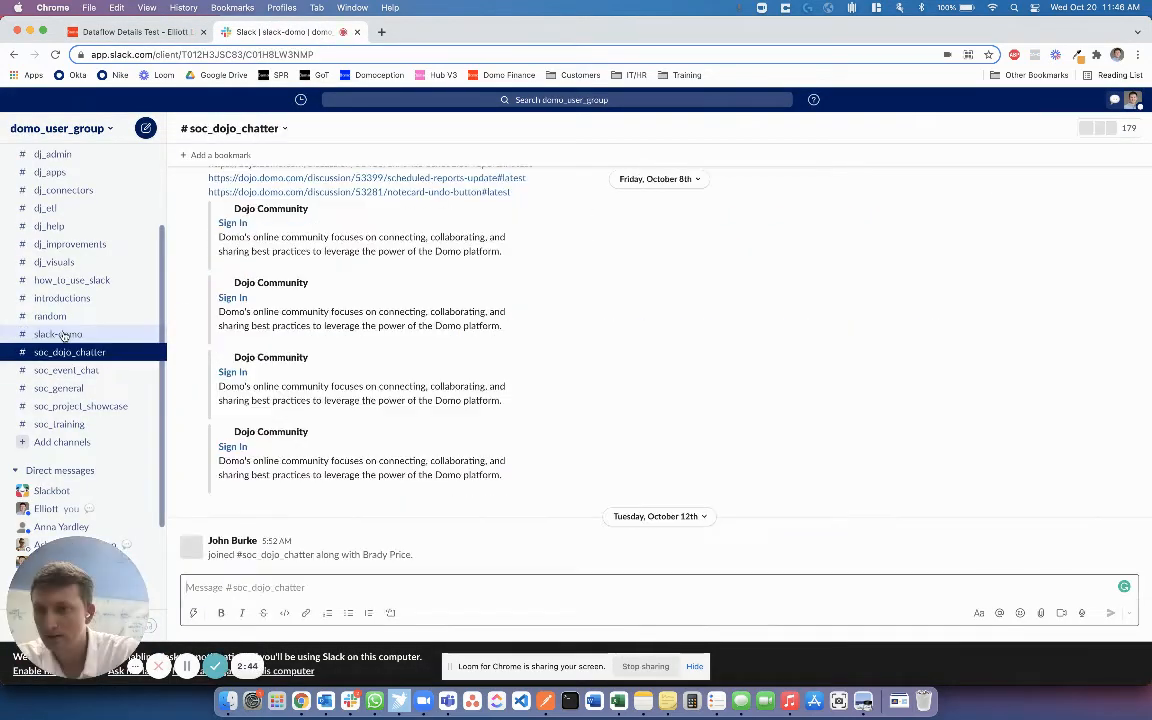
{"action": "left_click", "coordinate": [62, 334]}
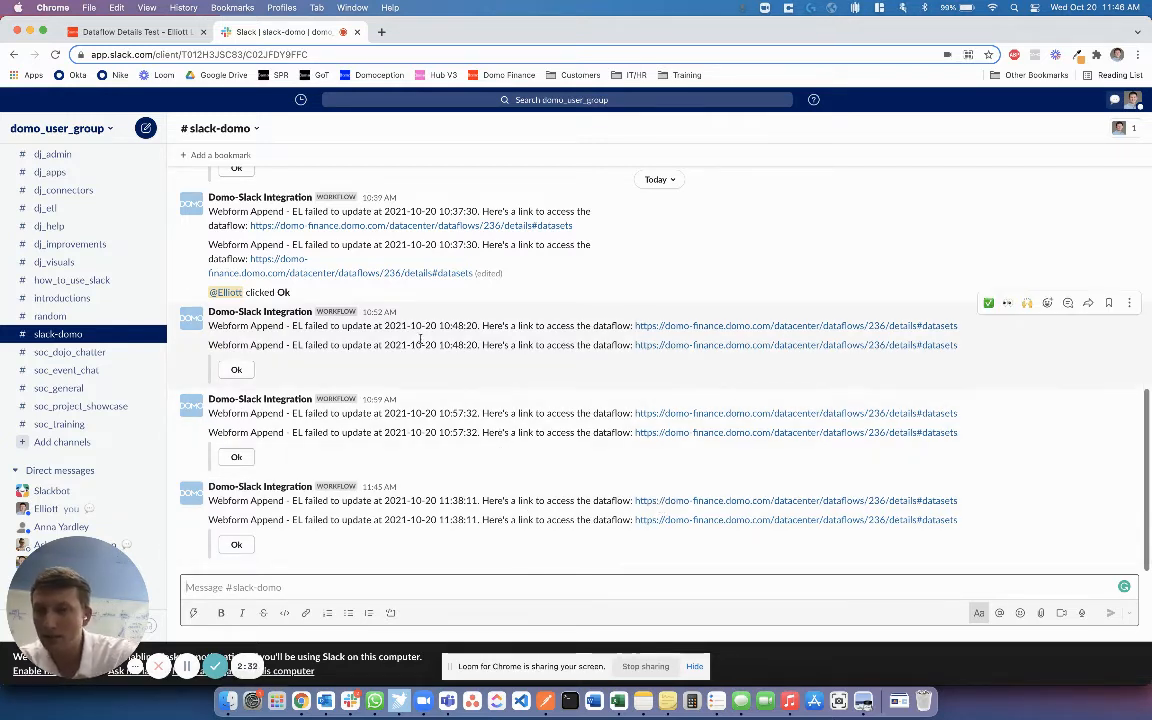
Open Workflow Builder for the domo_user_group workspace and open the Domo-Slack Integration workflow for editing.
{"action": "left_click", "coordinate": [101, 130]}
{"action": "mouse_move", "coordinate": [91, 348]}
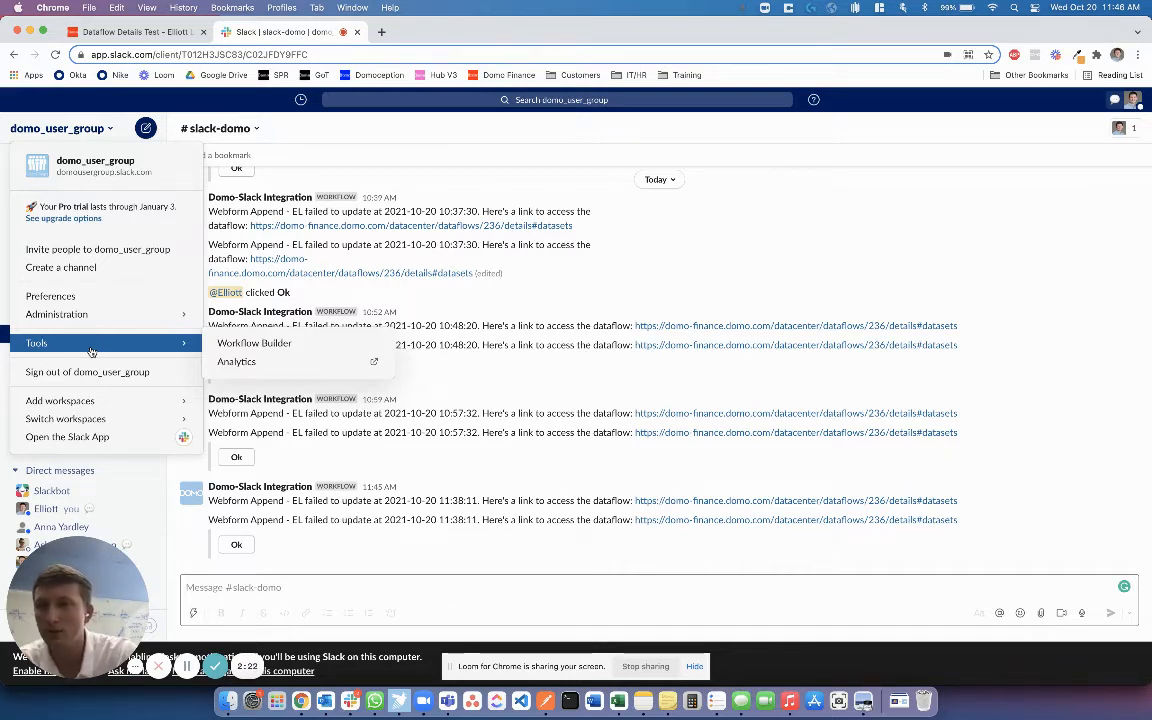
{"action": "left_click", "coordinate": [247, 344]}
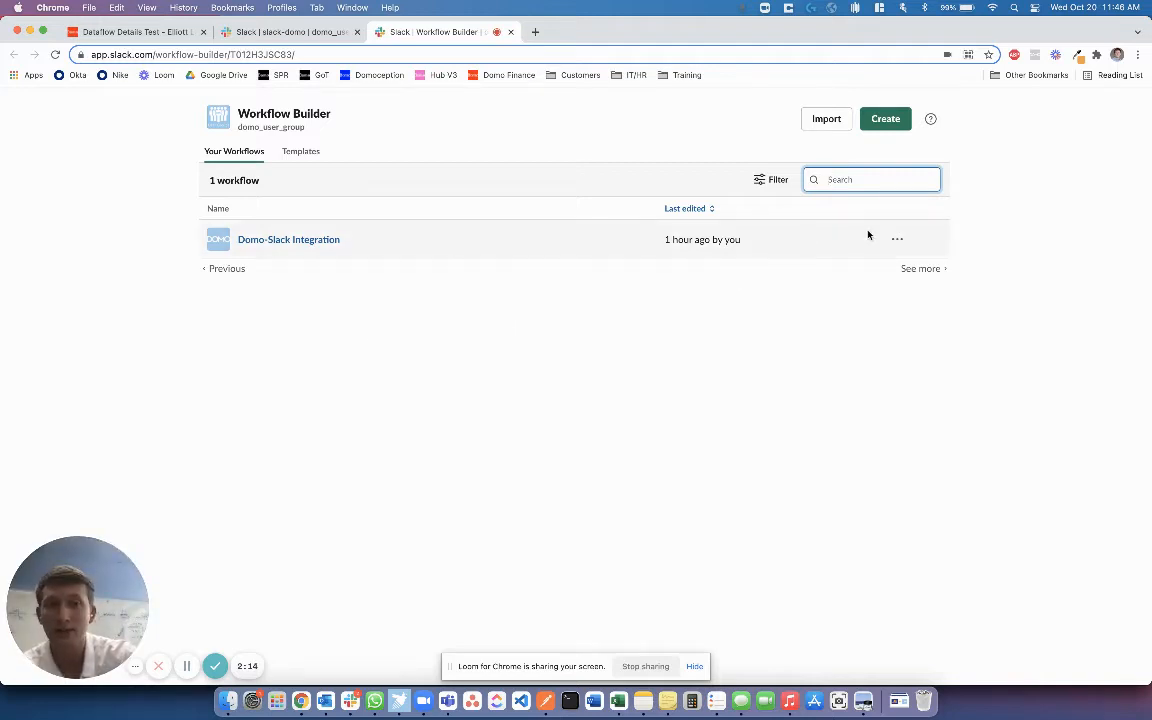
{"action": "left_click", "coordinate": [897, 239]}
{"action": "left_click", "coordinate": [775, 267]}
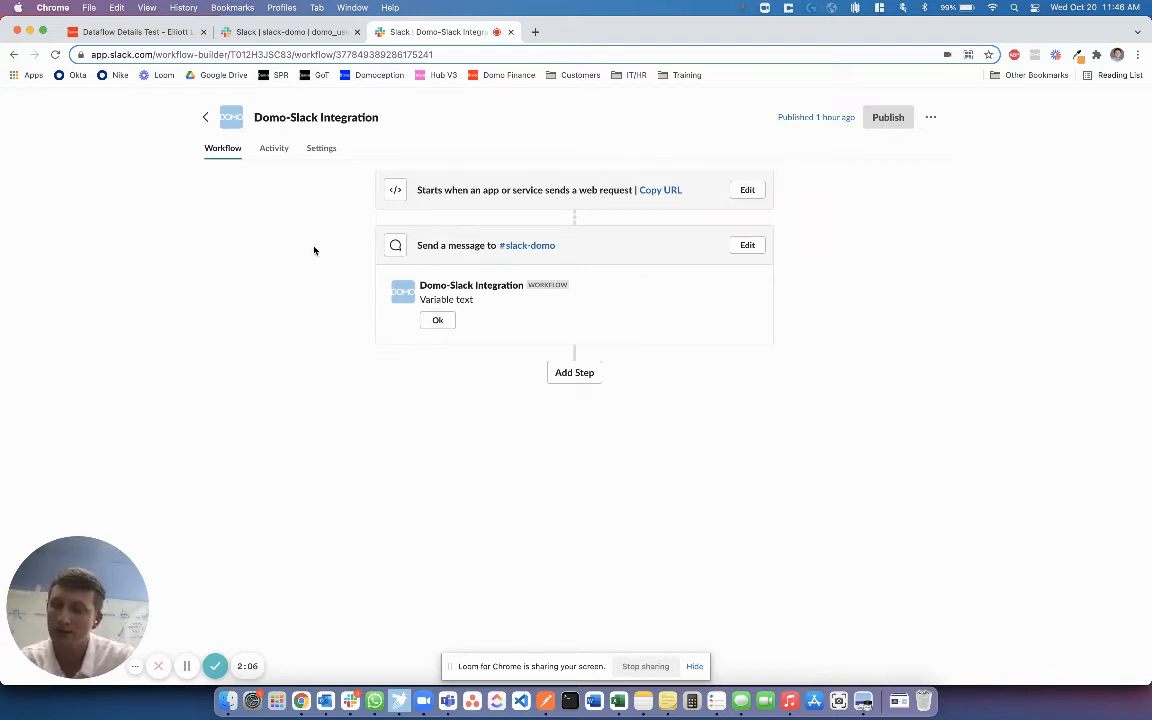
Review the workflow's webhook variables and its message step's channel, text and button settings, closing both without saving.
{"action": "left_click", "coordinate": [747, 189]}
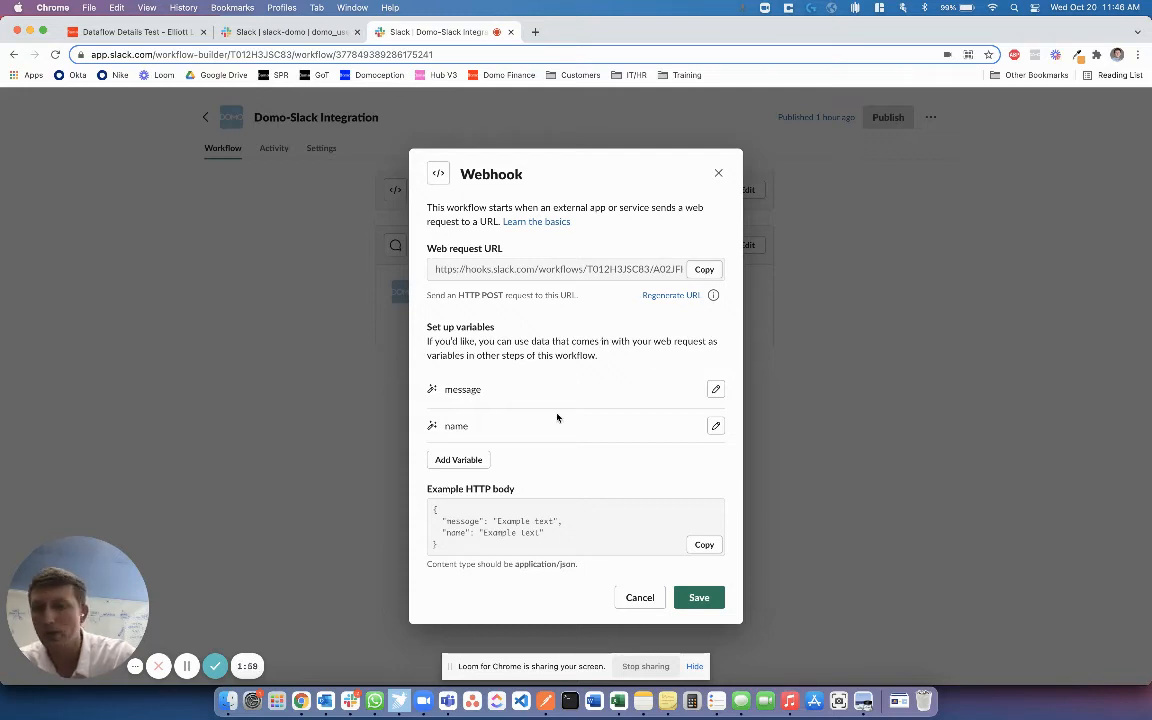
{"action": "left_click", "coordinate": [718, 173]}
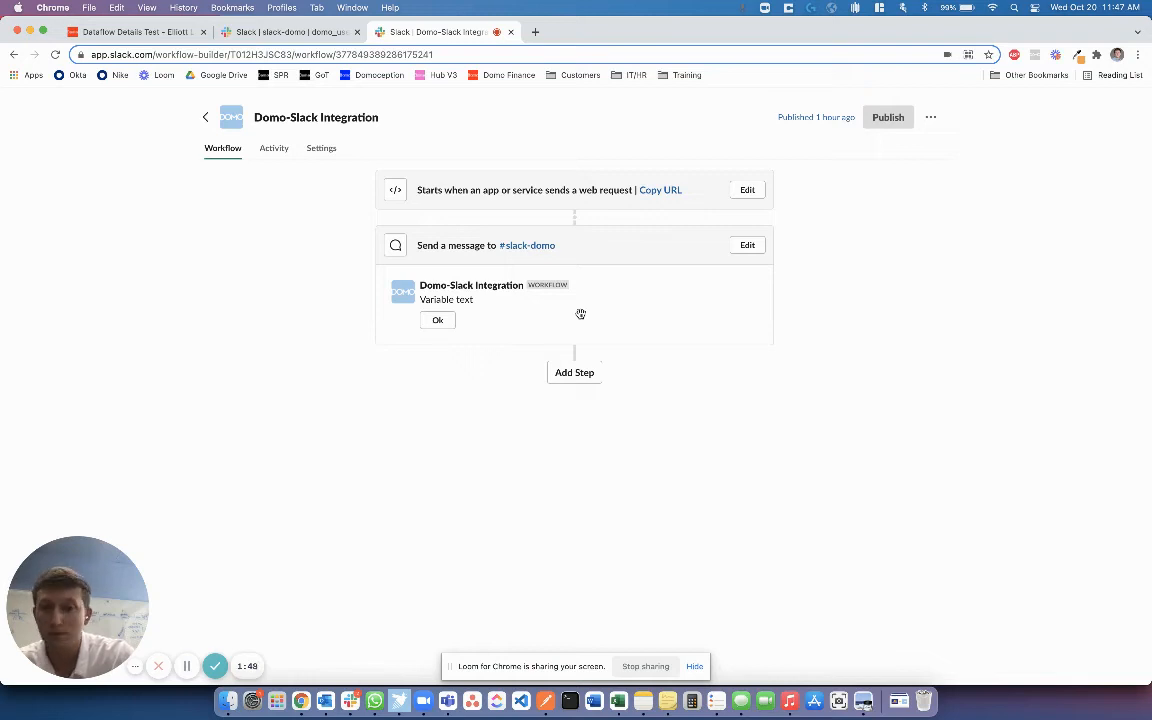
{"action": "left_click", "coordinate": [740, 247]}
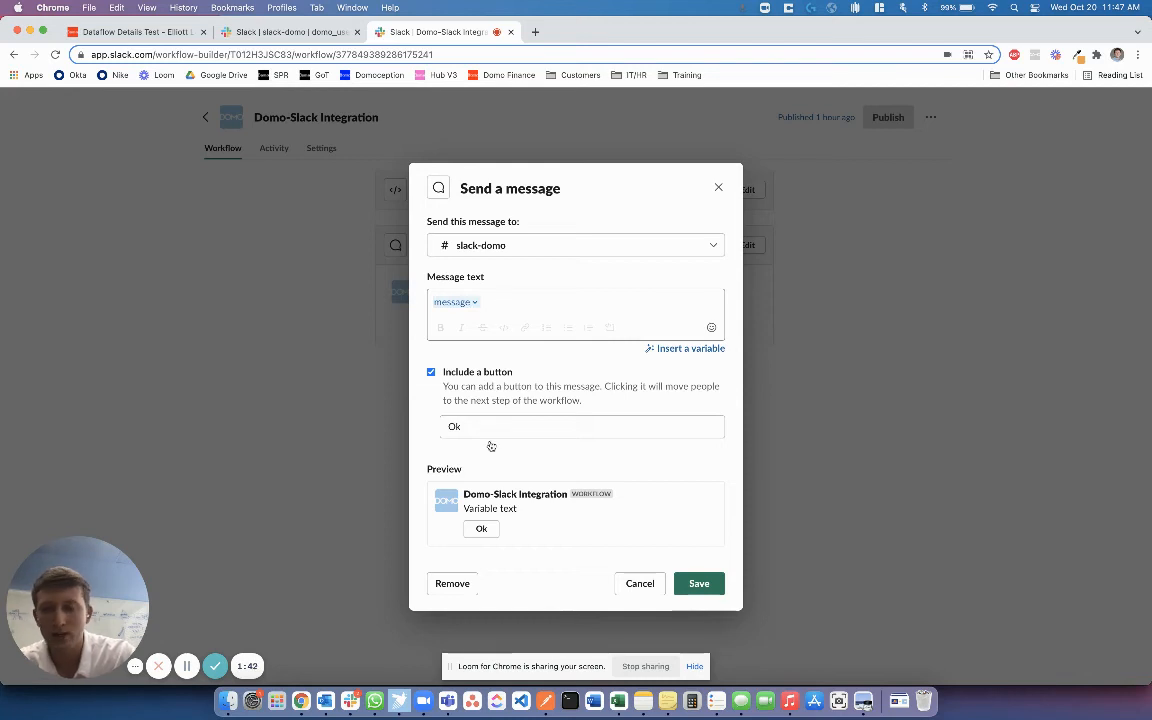
{"action": "left_click", "coordinate": [641, 584]}
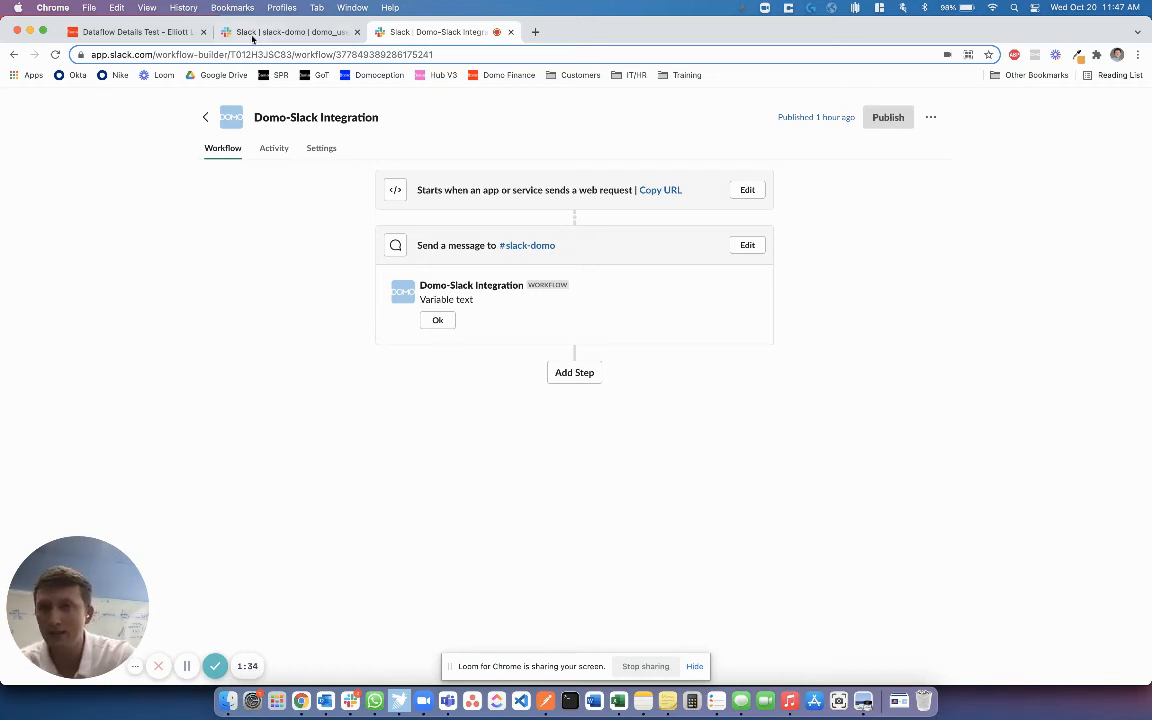
Return to the slack-domo channel and open the dataflow link from the most recent failure message.
{"action": "left_click", "coordinate": [230, 33]}
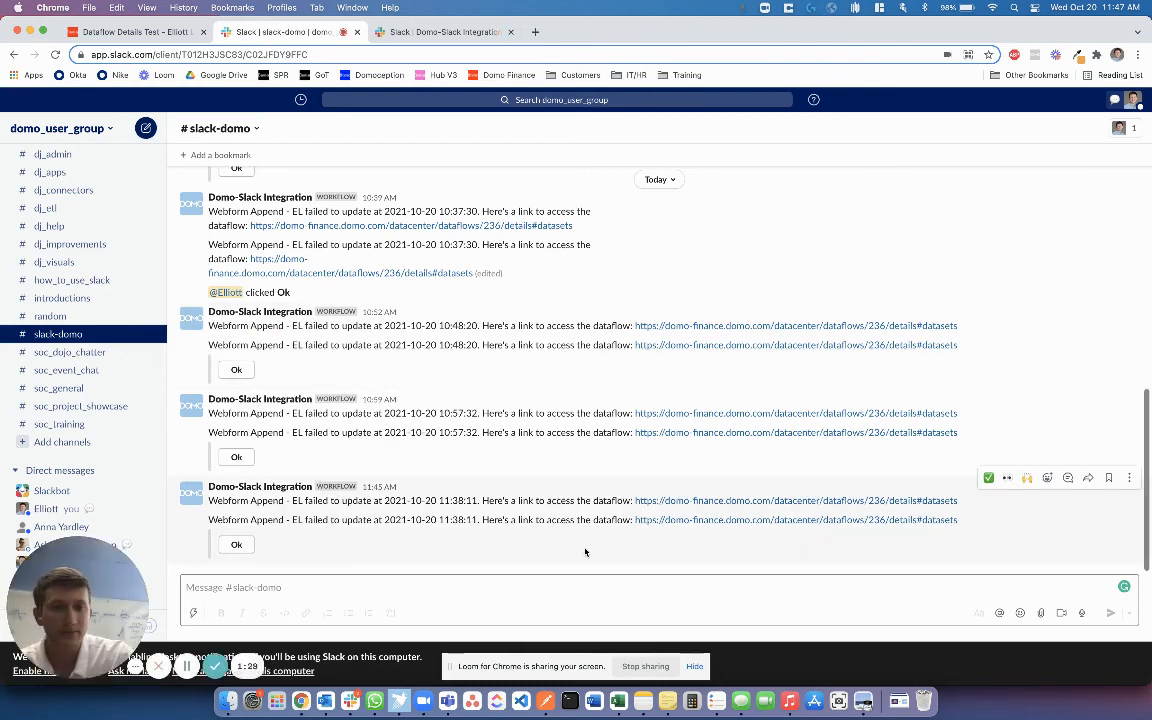
{"action": "left_click", "coordinate": [675, 520]}
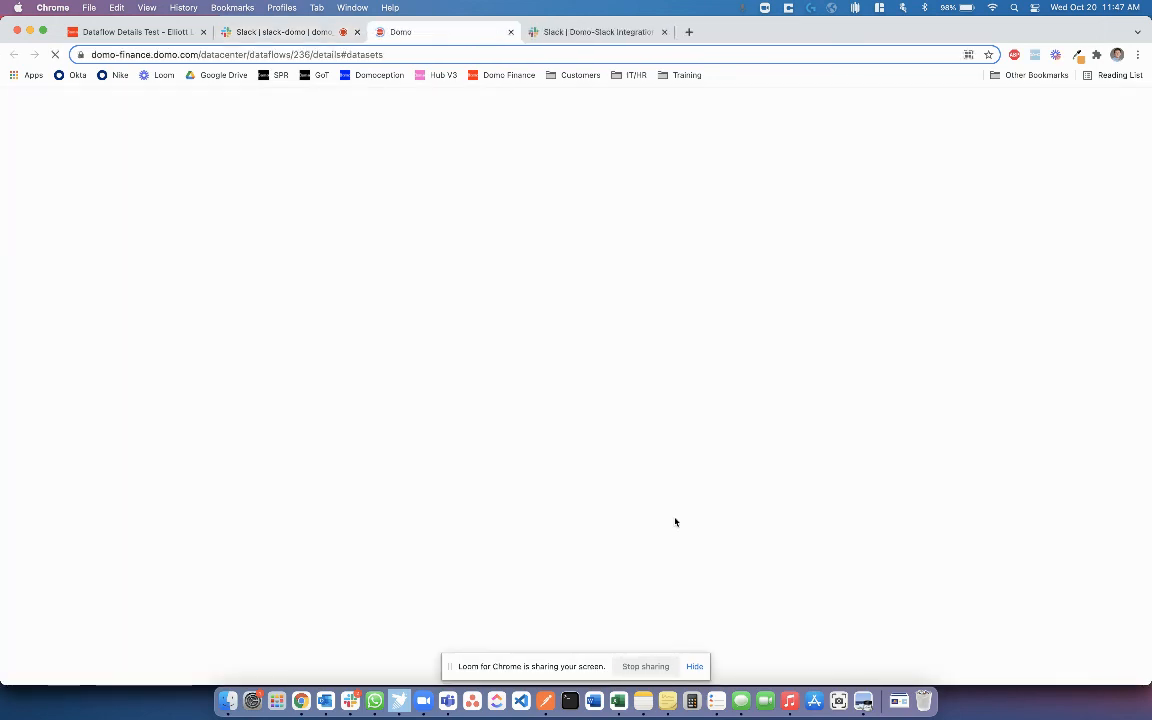